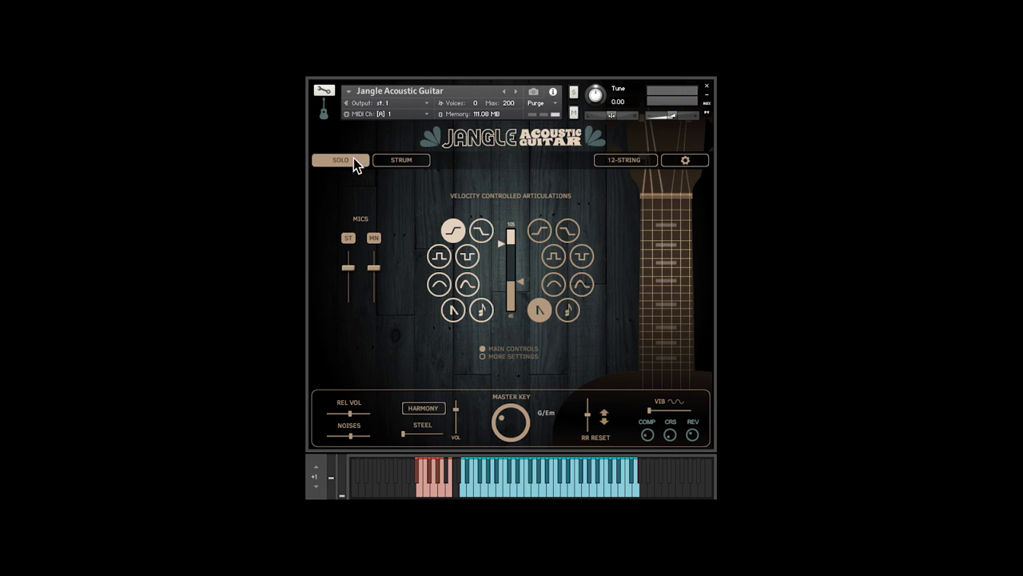
Return the guitar to Solo mode after trying Strum, and enable the stereo mic with adjusted level.
click(401, 162)
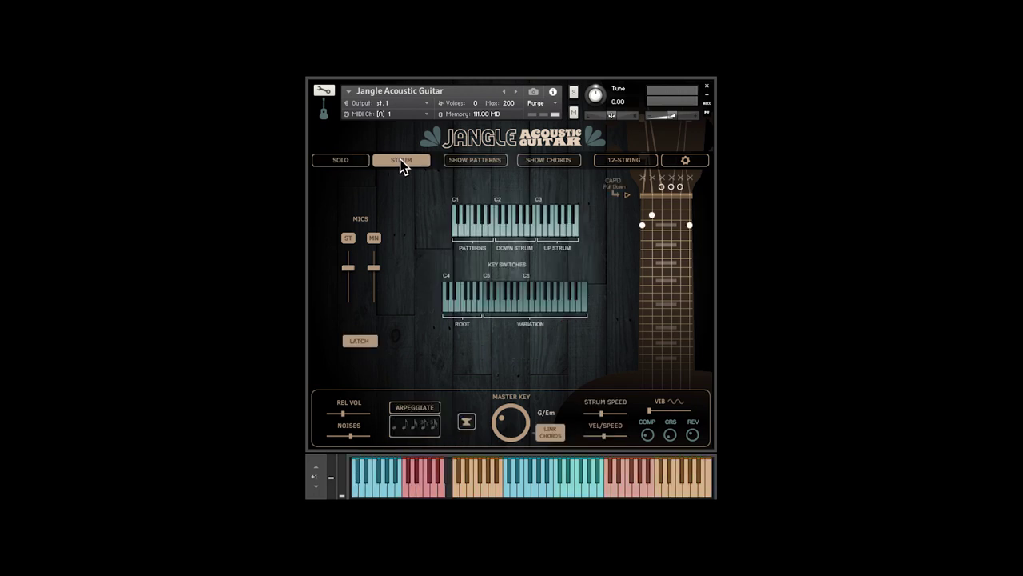
click(344, 166)
click(372, 239)
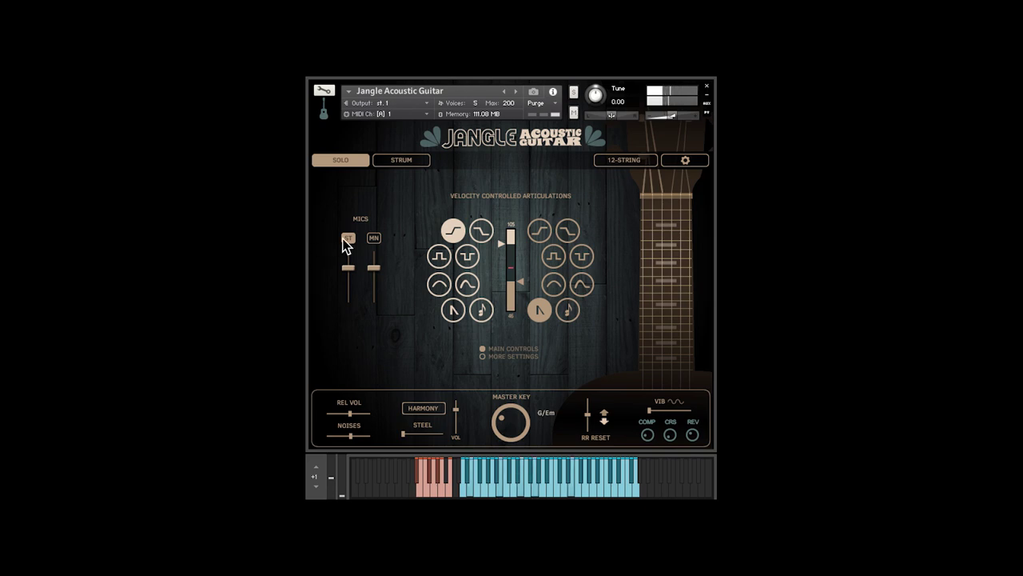
click(372, 238)
click(350, 238)
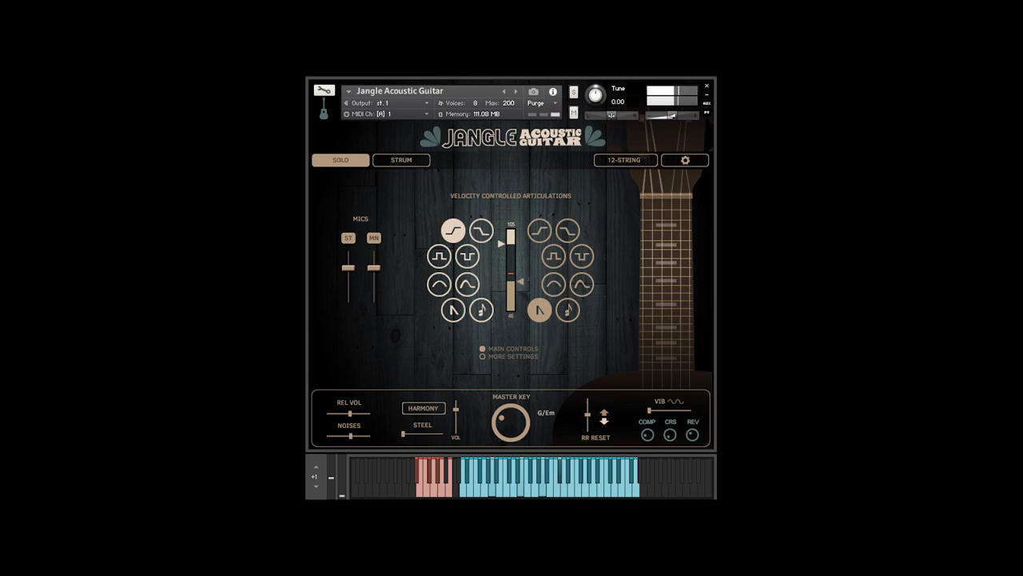
drag(341, 255, 355, 273)
ctrl+click(354, 273)
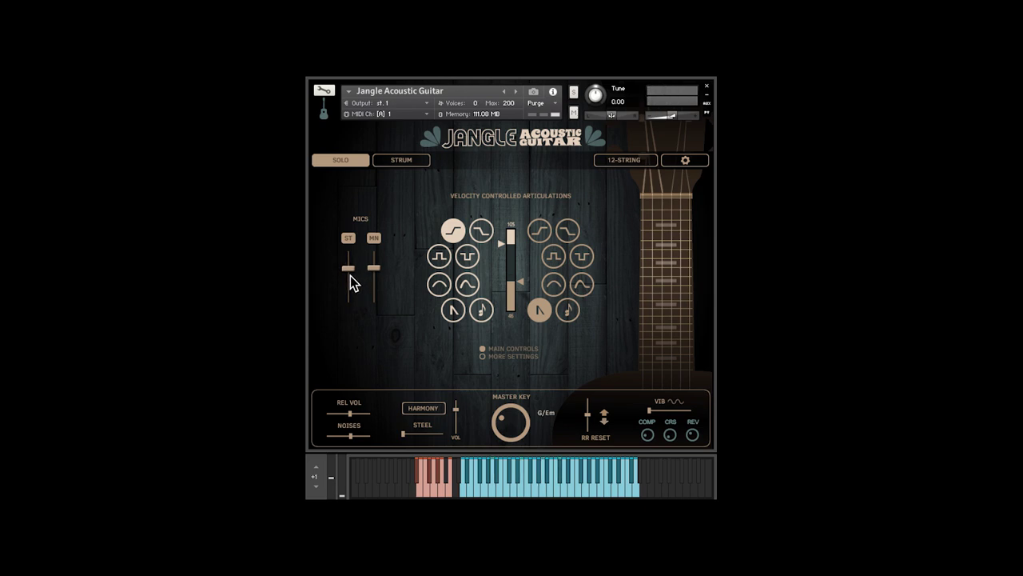
Try the 12-string sound on and off, then audition legato and high-velocity articulations.
click(616, 160)
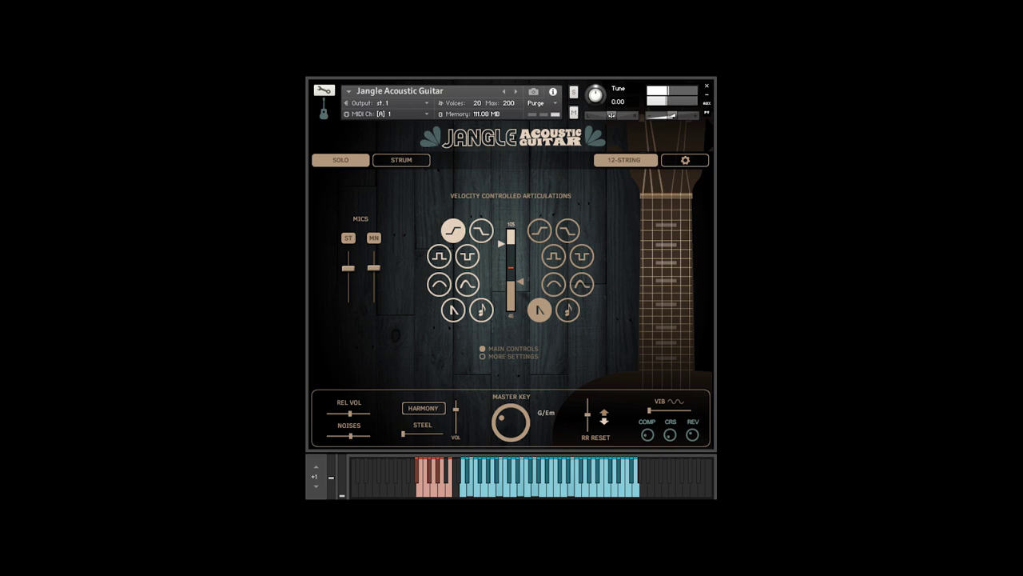
click(632, 165)
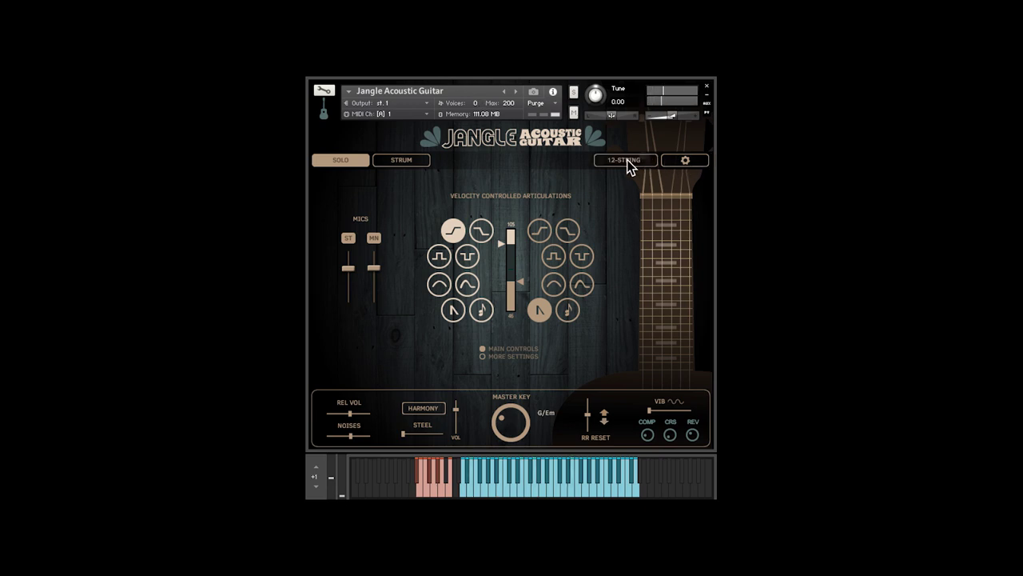
click(471, 235)
click(441, 249)
click(555, 283)
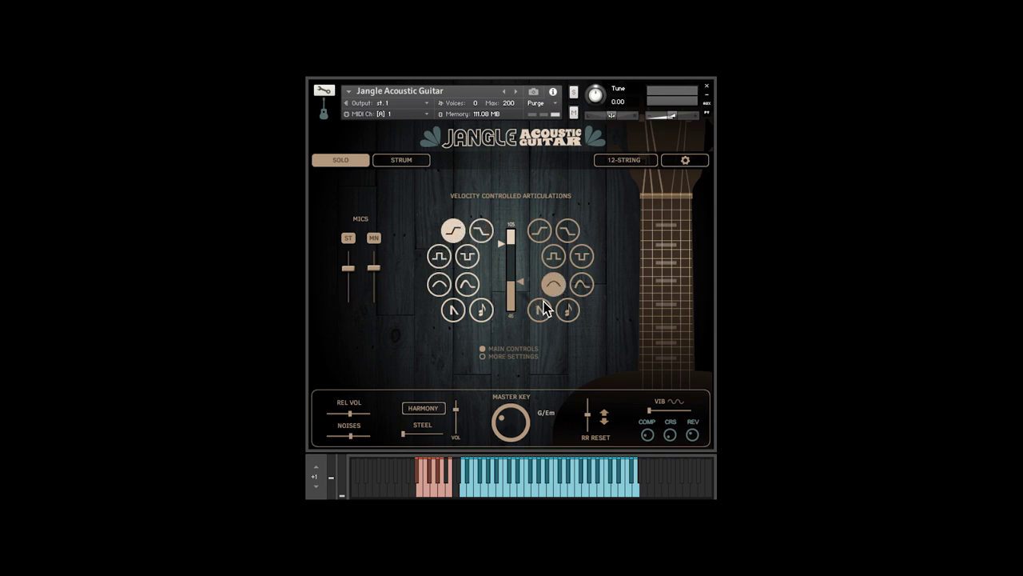
click(541, 310)
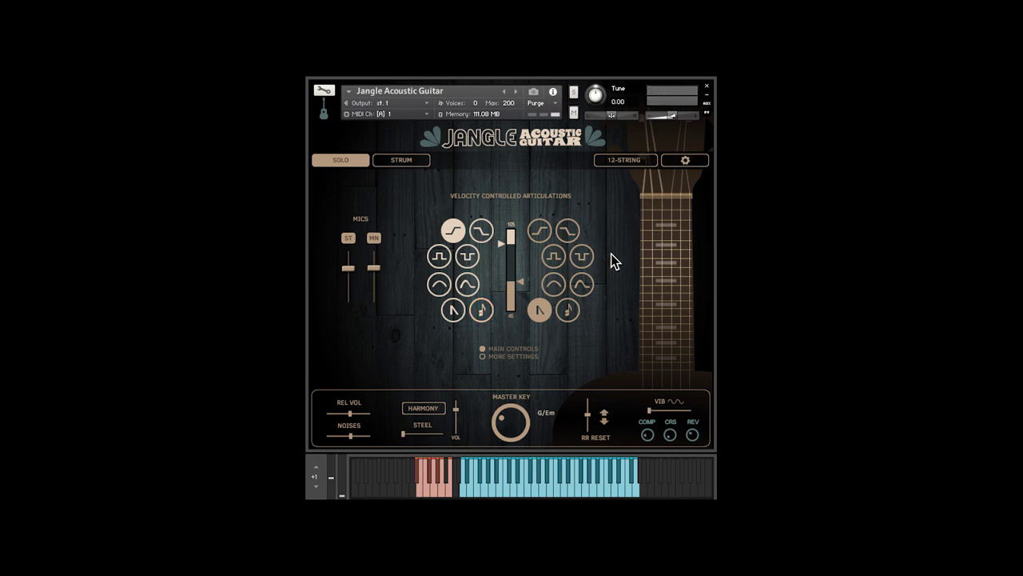
Audition square, arch and bottom-left low-velocity articulations, then restore the first legato articulation.
click(443, 256)
click(441, 285)
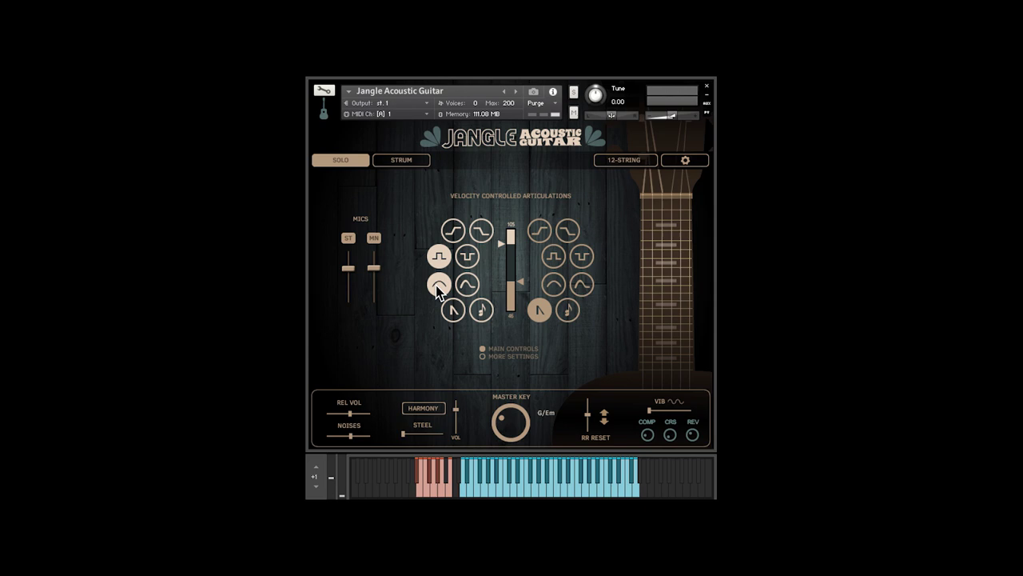
click(453, 311)
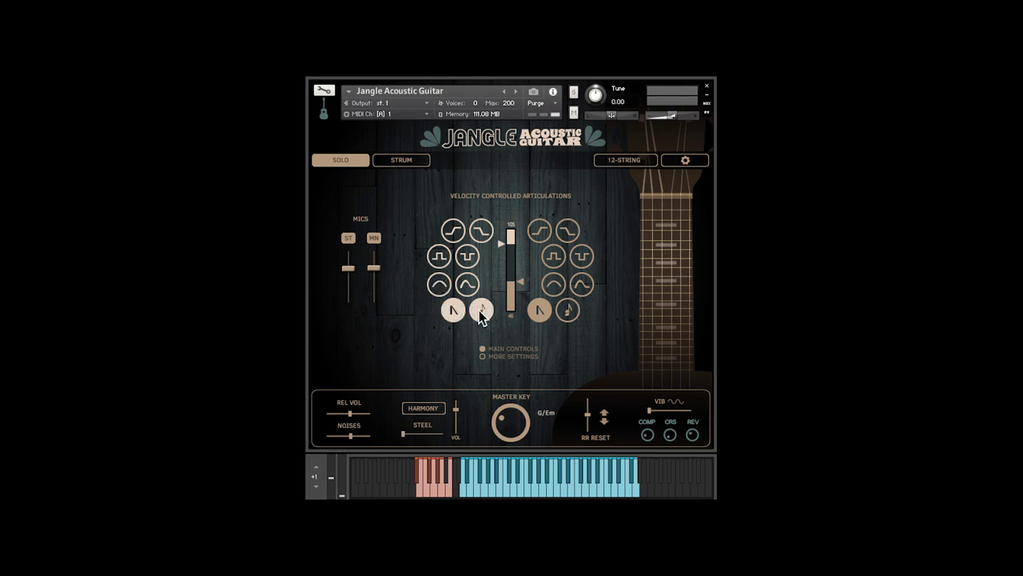
click(453, 232)
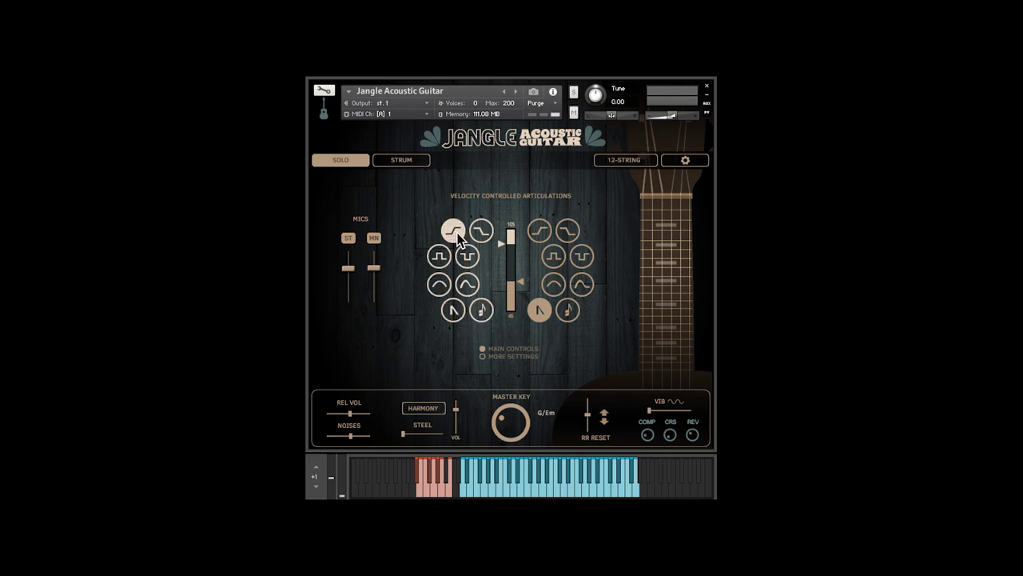
Check the extra articulation settings, then enable 12-string with harmony set to OCT DOWN.
click(510, 355)
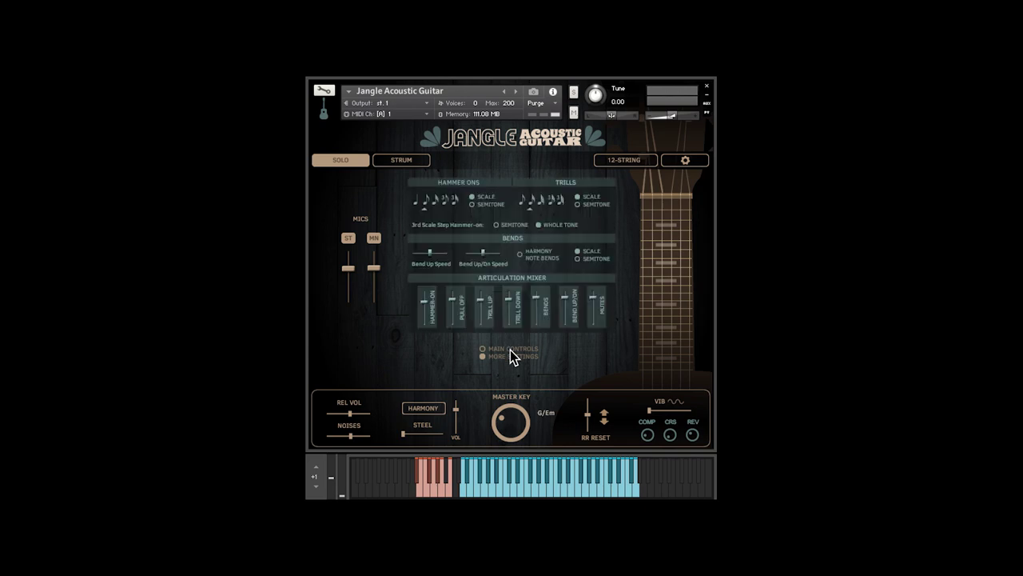
click(510, 349)
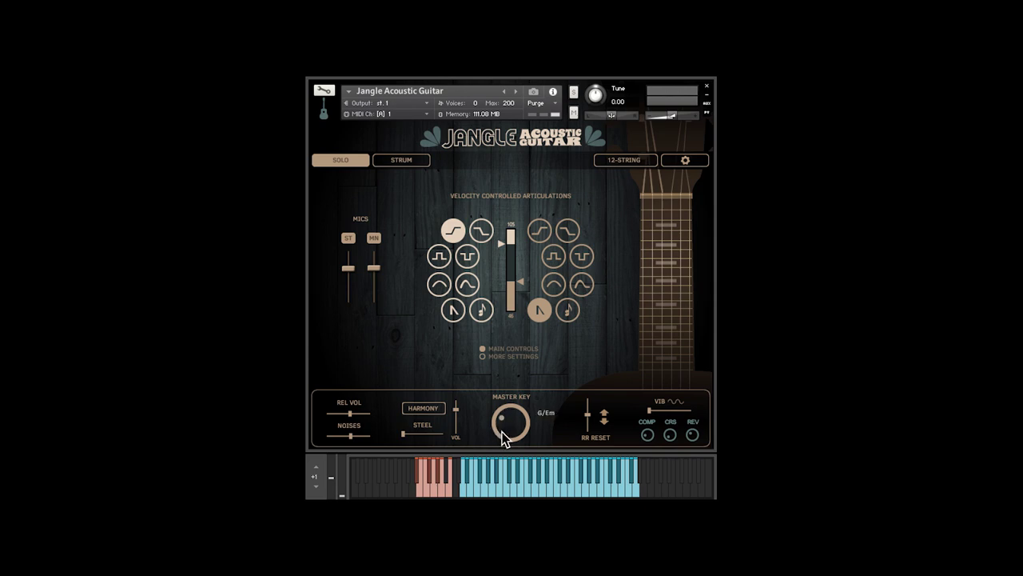
click(622, 160)
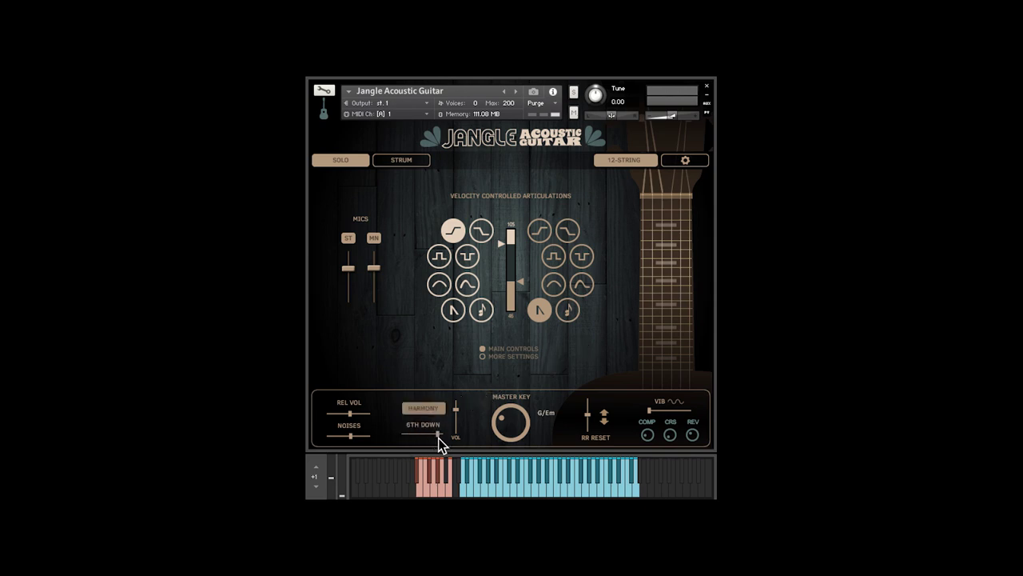
drag(438, 438, 451, 446)
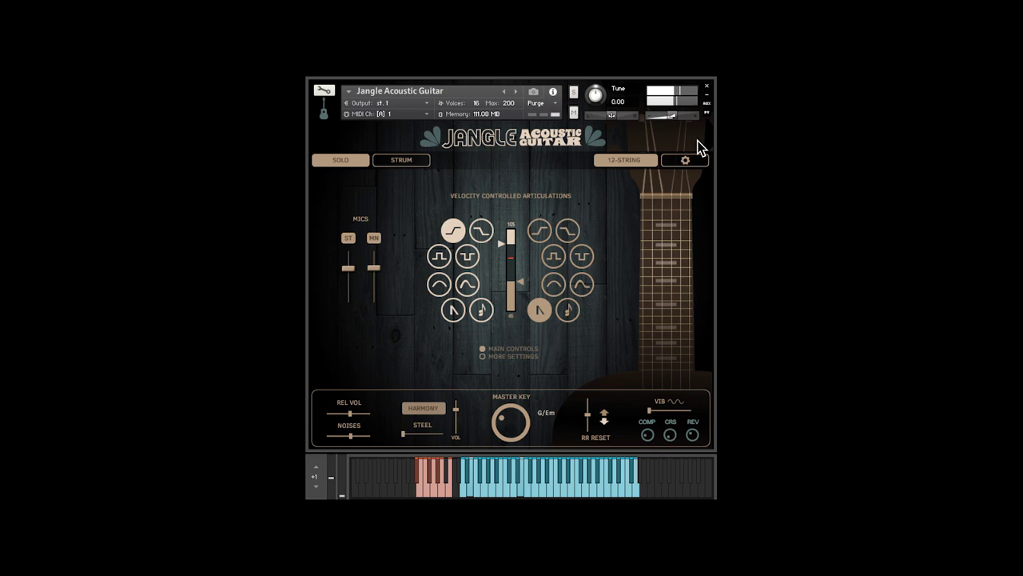
Turn off the 12-string sound and put the guitar in Strum mode.
click(631, 162)
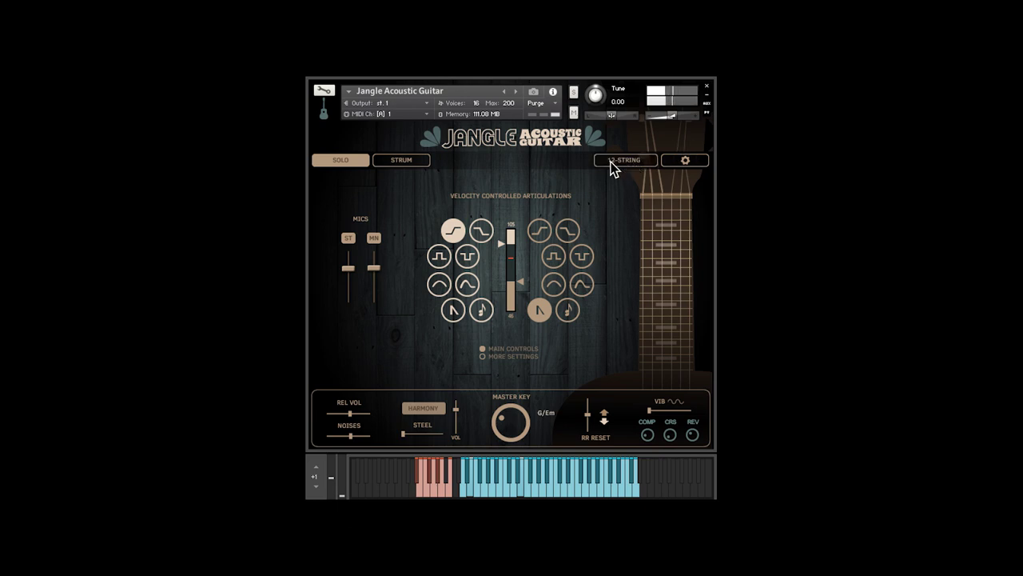
click(408, 161)
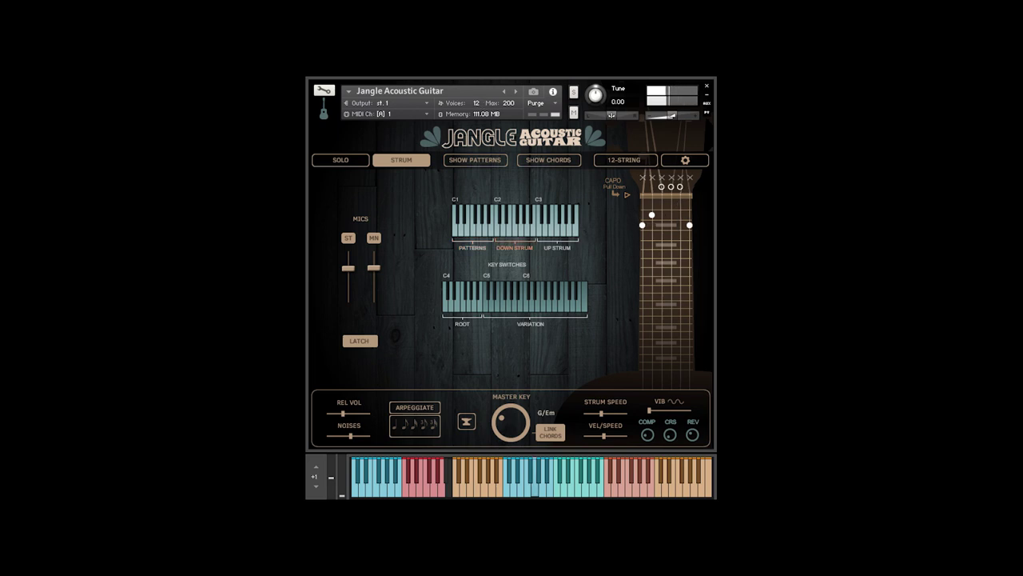
Show the strum patterns, keep Rock 1 in row 1, select Rock 3, and slightly lower Strength.
click(484, 160)
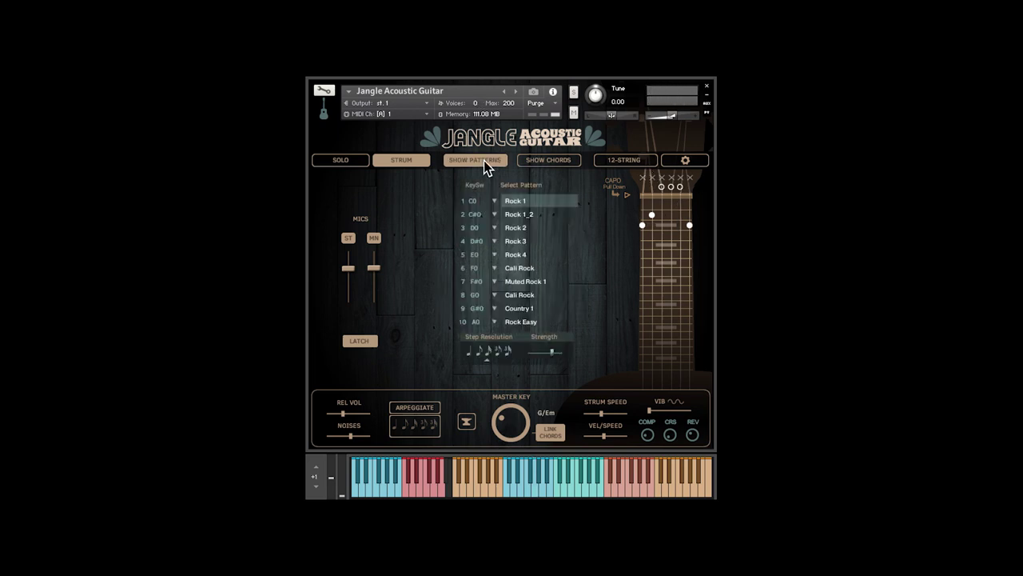
click(495, 201)
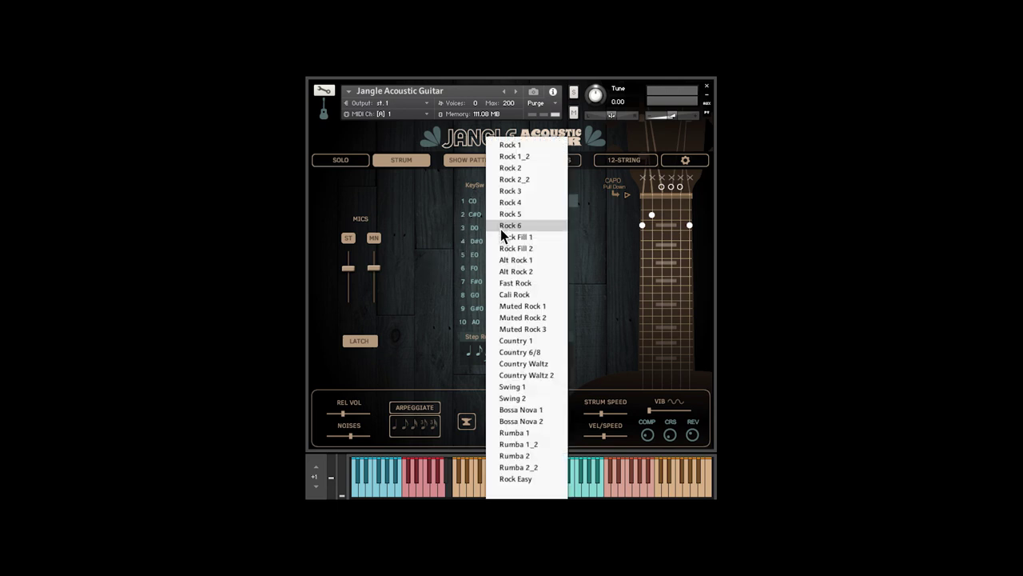
click(536, 145)
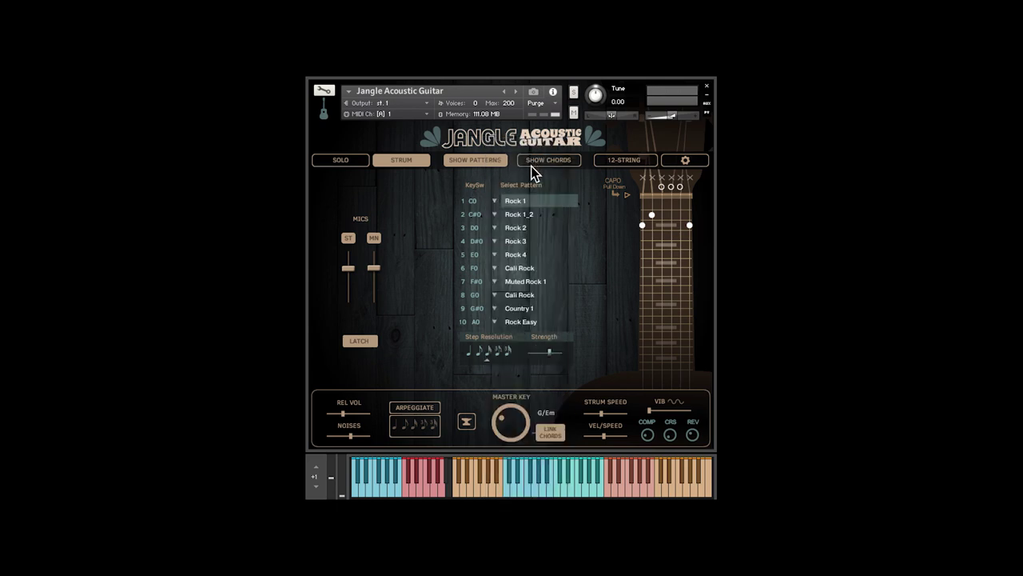
click(513, 242)
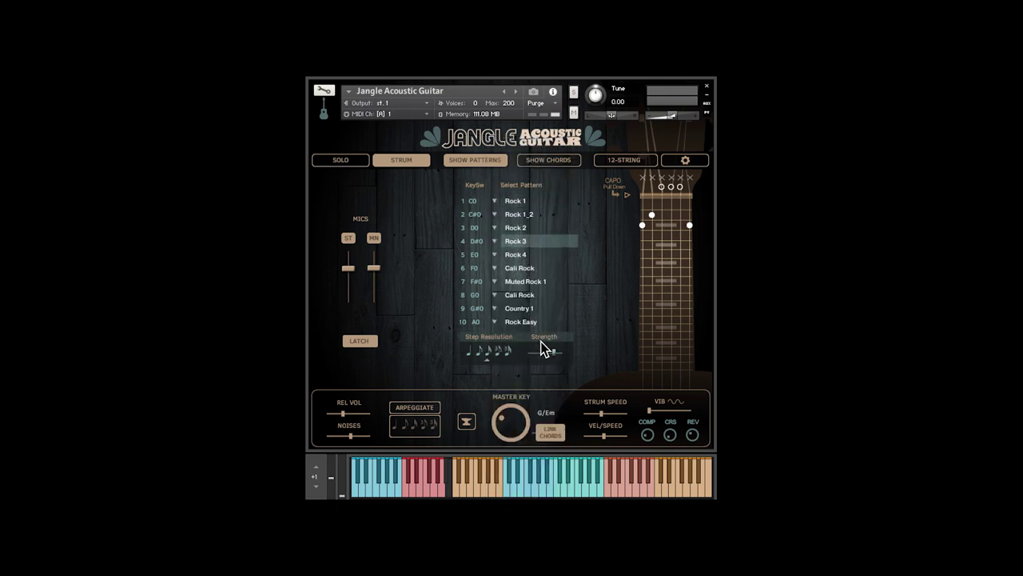
drag(555, 353, 552, 354)
Show the chord types per root, switch C to Minor, then set it back to Major.
click(544, 160)
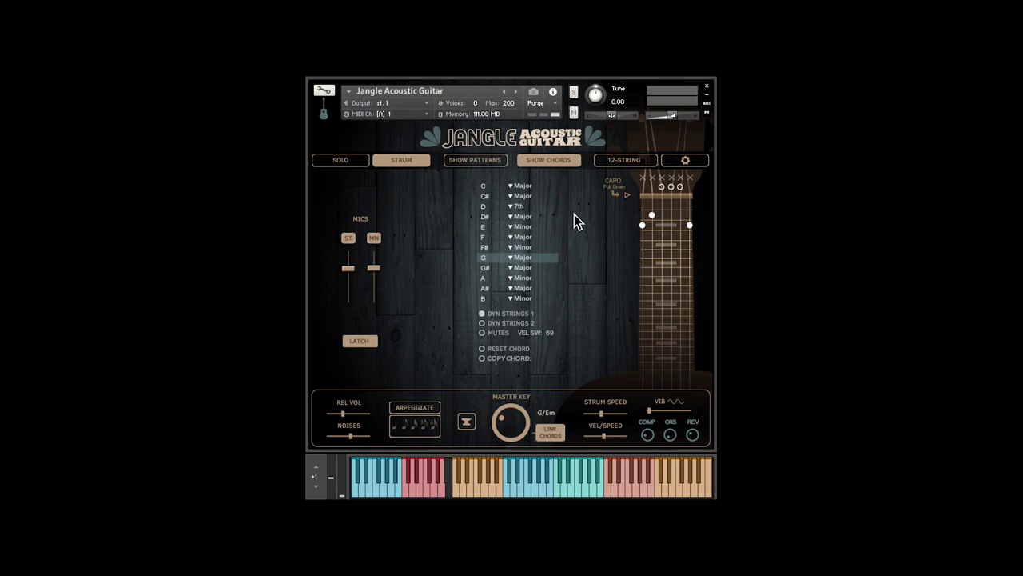
click(506, 186)
click(541, 168)
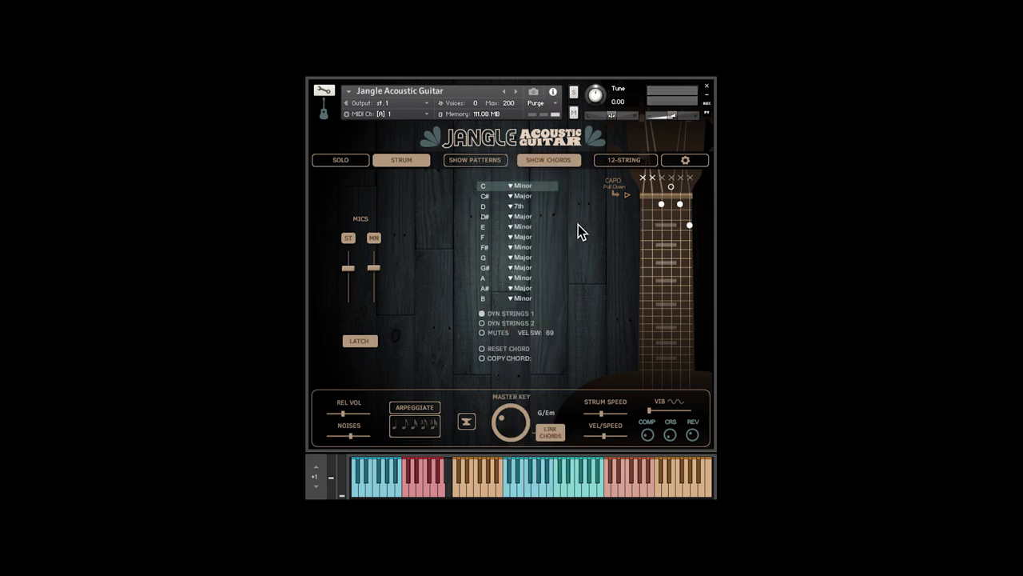
click(514, 187)
click(529, 155)
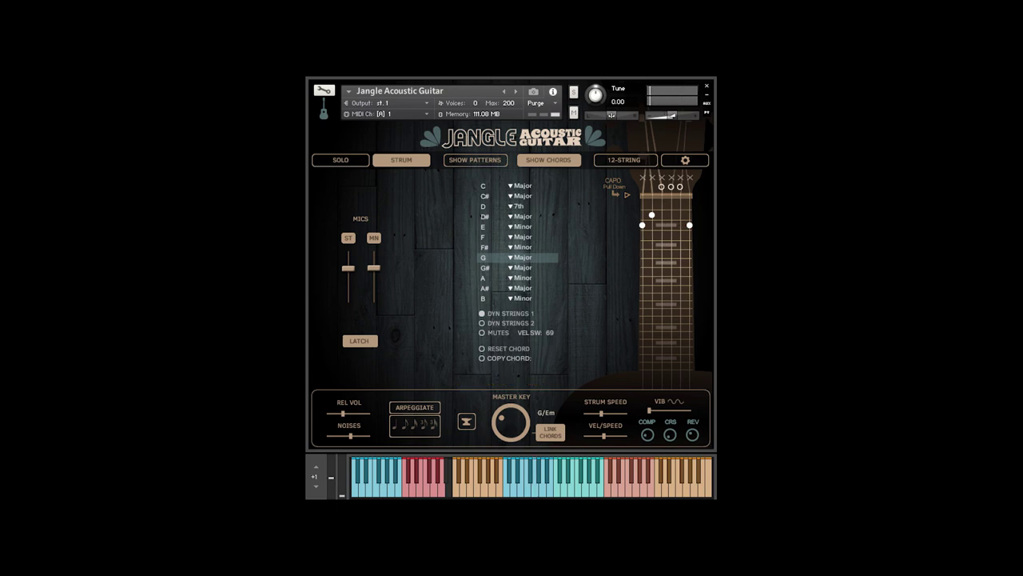
click(693, 215)
click(691, 205)
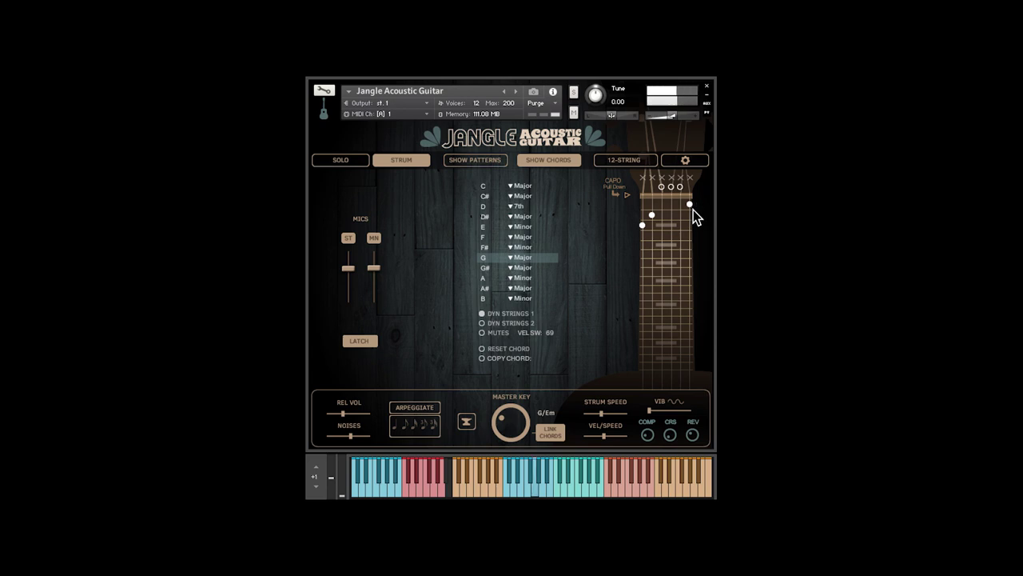
click(690, 225)
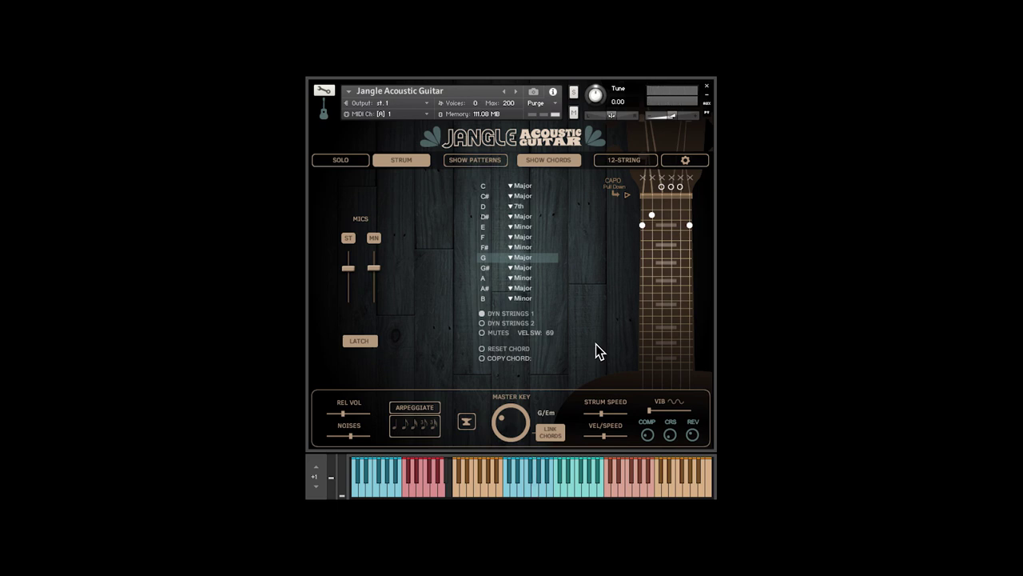
click(628, 195)
Move the capo to the first fret and then back up to the nut.
drag(626, 202, 619, 229)
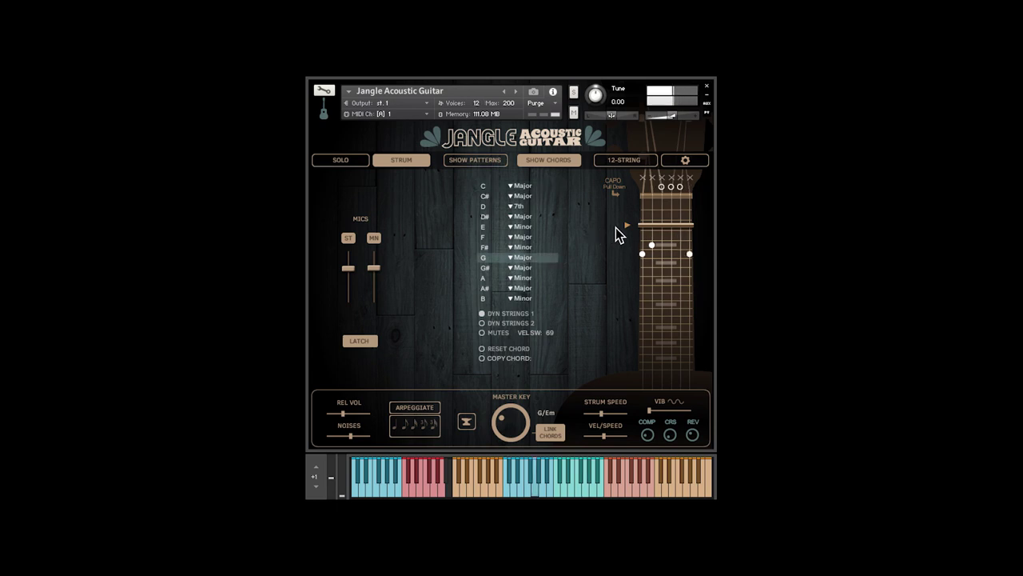
drag(627, 232, 637, 200)
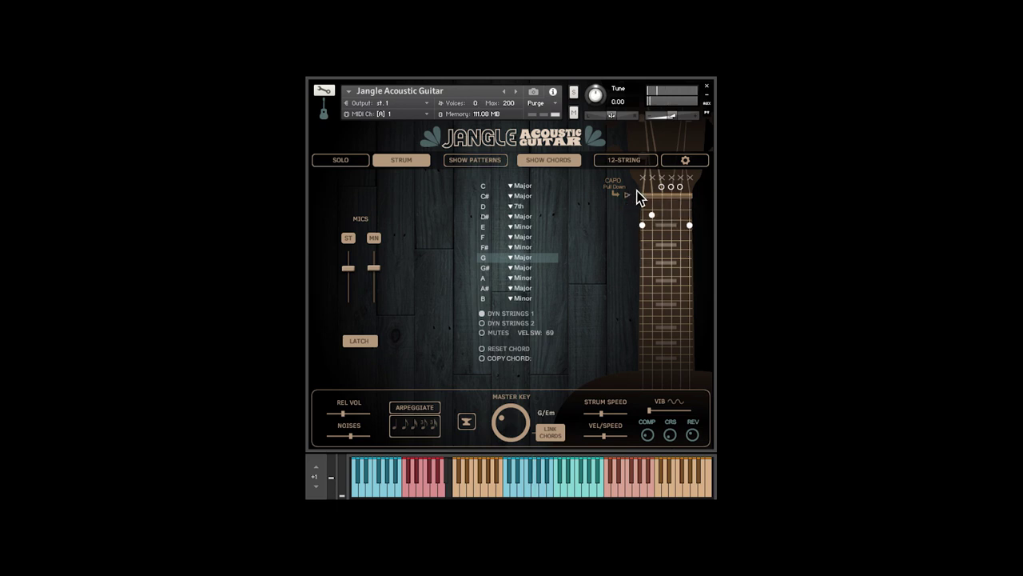